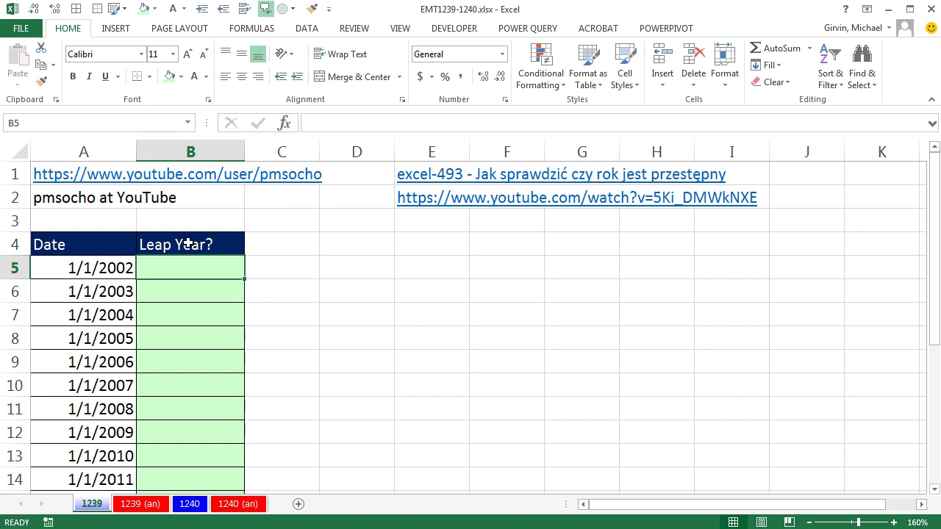
# - Start a DATE formula in B5 of the Leap Year? column, using YEAR(A5) as its year argument
pyautogui.click(190, 240)
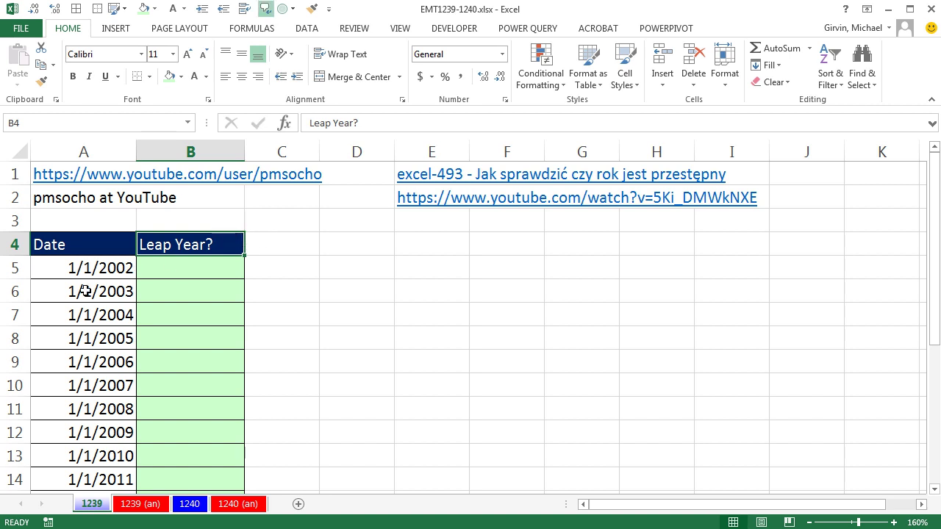
pyautogui.click(179, 272)
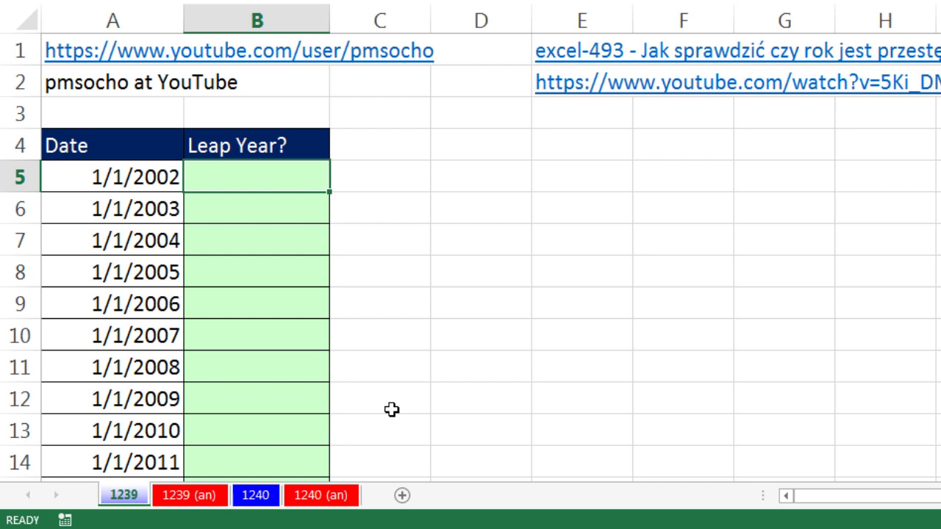
pyautogui.write('=date')
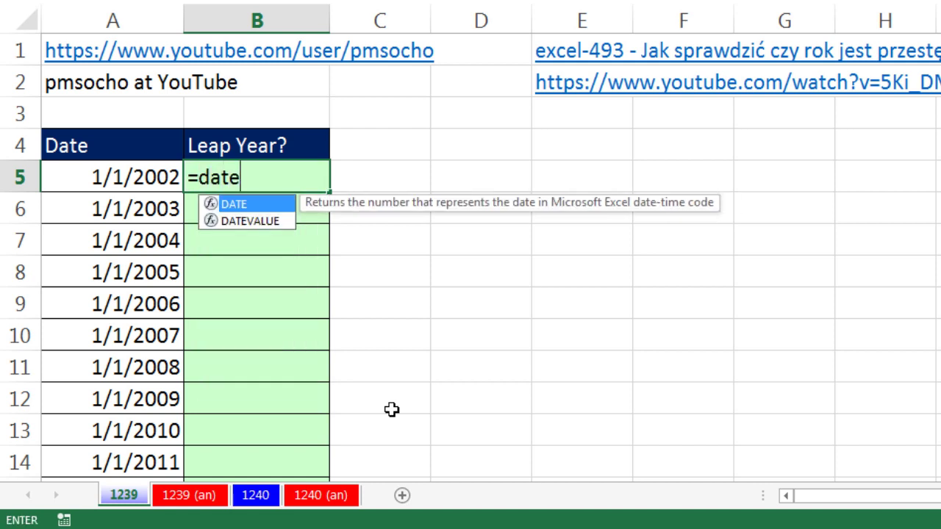
pyautogui.press('Tab')
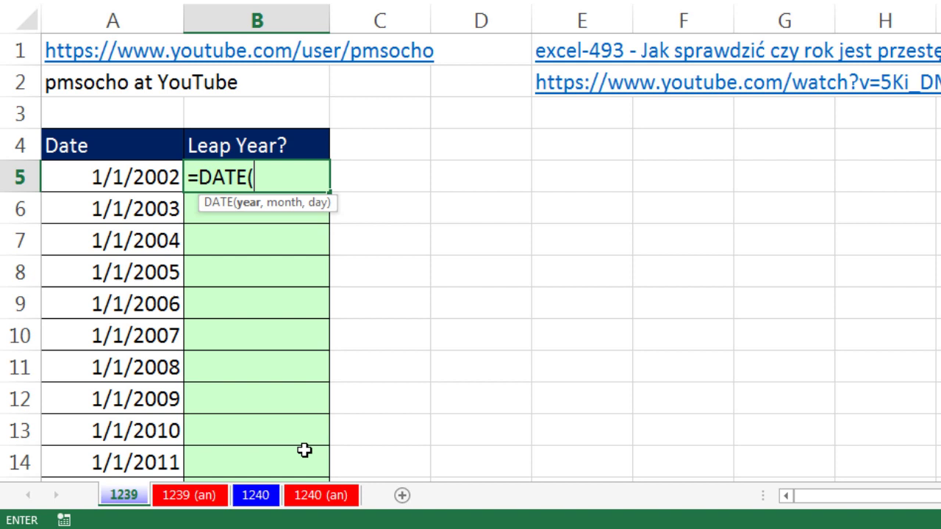
pyautogui.write('year')
pyautogui.press('Tab')
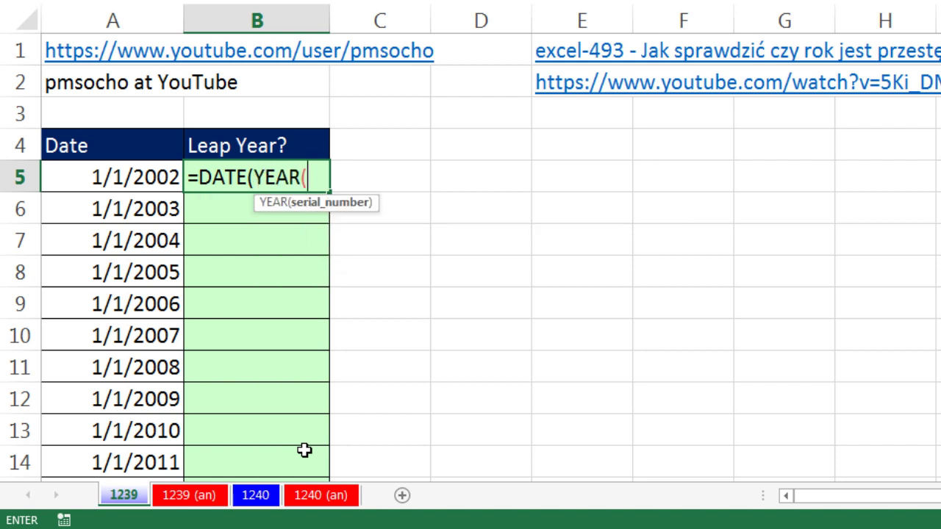
pyautogui.click(157, 184)
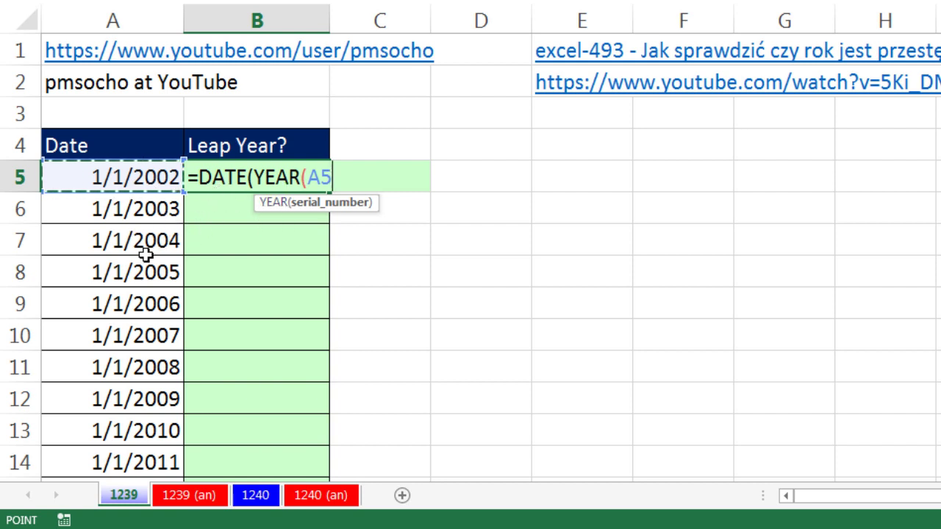
pyautogui.write(')')
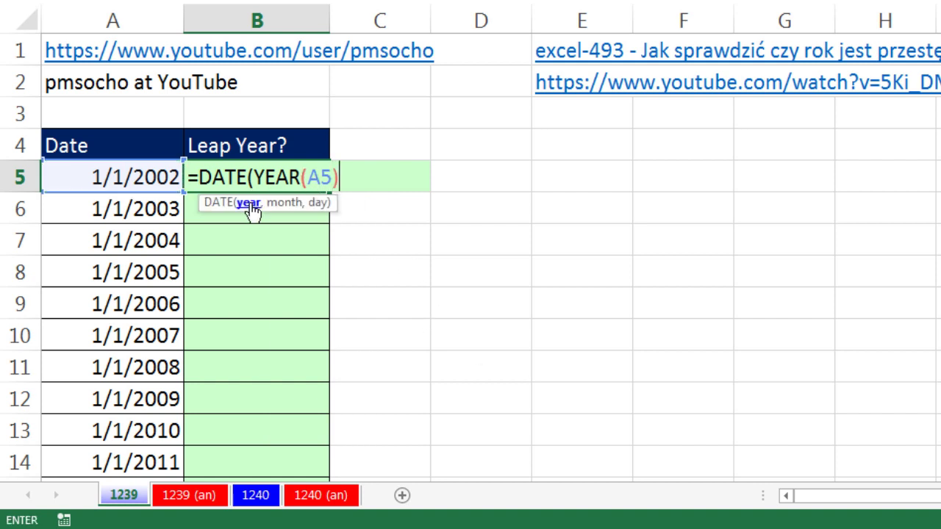
pyautogui.click(250, 205)
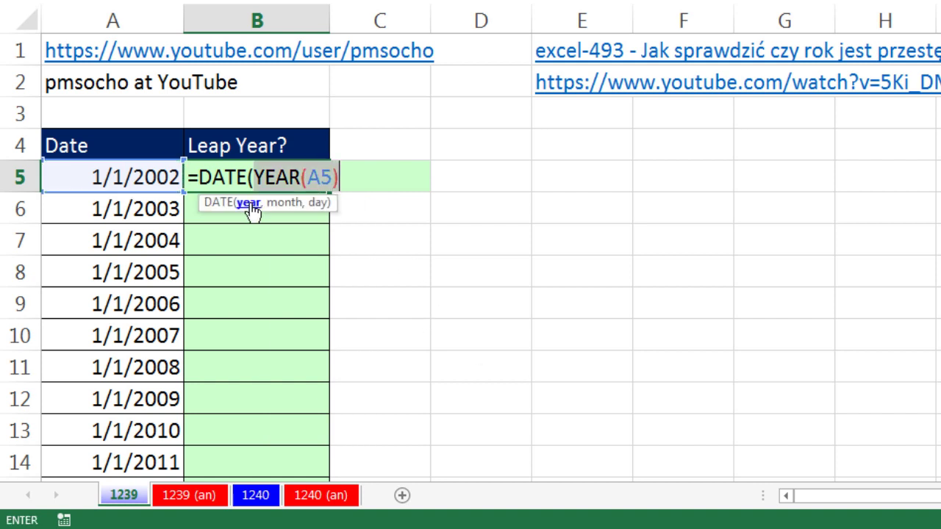
pyautogui.click(358, 178)
pyautogui.write(',')
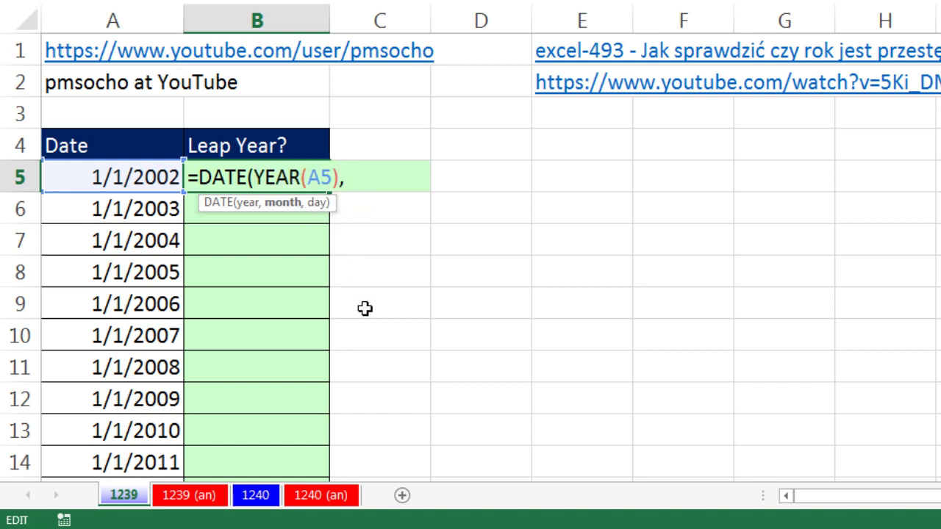
# - Complete the DATE formula in B5 with month 2 and day 29, and enter it
pyautogui.write('2,')
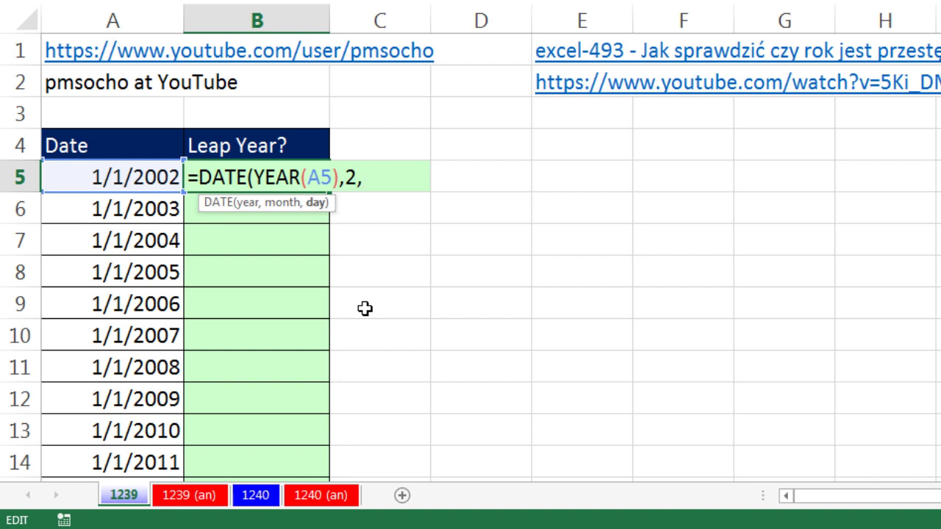
pyautogui.write('29')
pyautogui.click(315, 204)
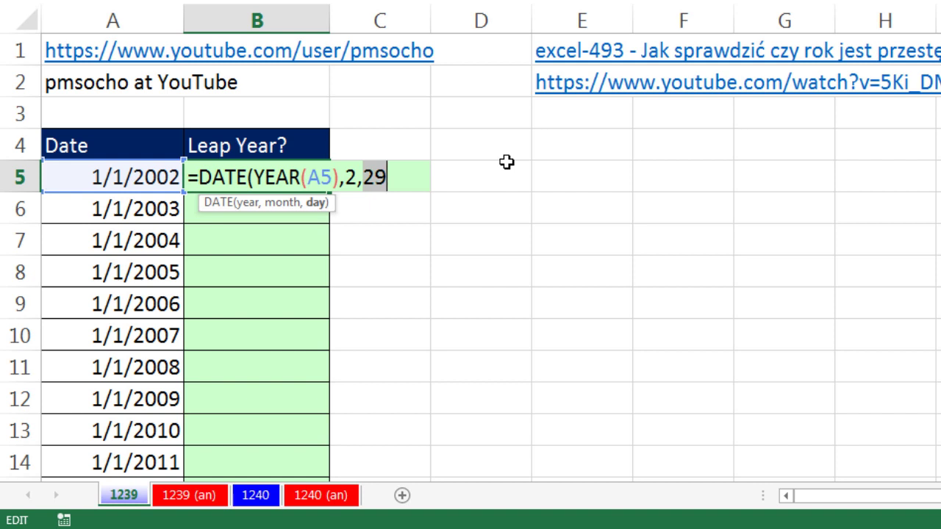
pyautogui.click(376, 177)
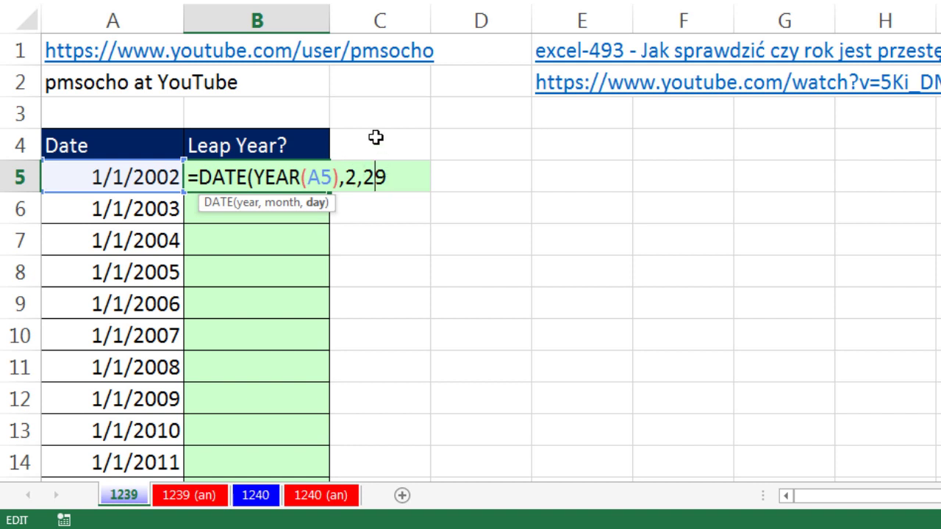
pyautogui.click(394, 178)
pyautogui.write(')')
pyautogui.hotkey('ctrl', 'Return')
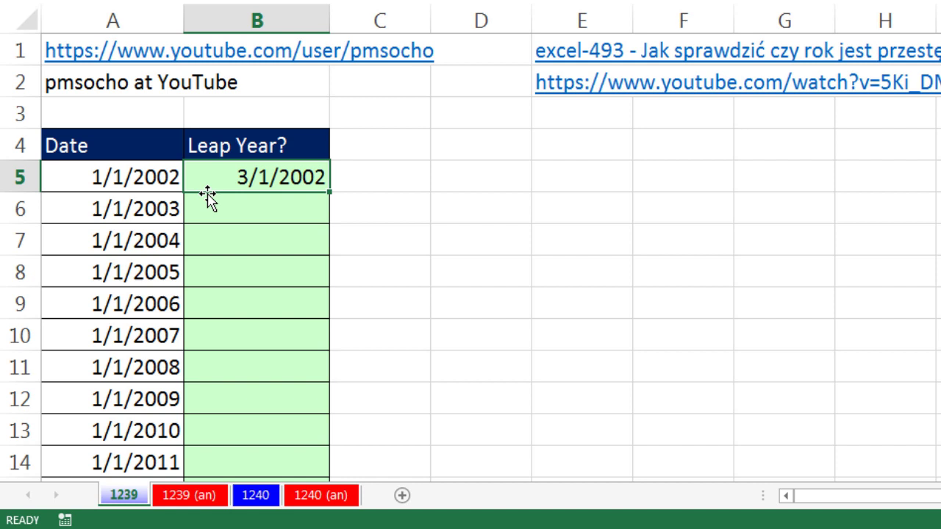
# - Copy the DATE formula from B5 down the Leap Year? column and check the first resulting dates
pyautogui.doubleClick(328, 191)
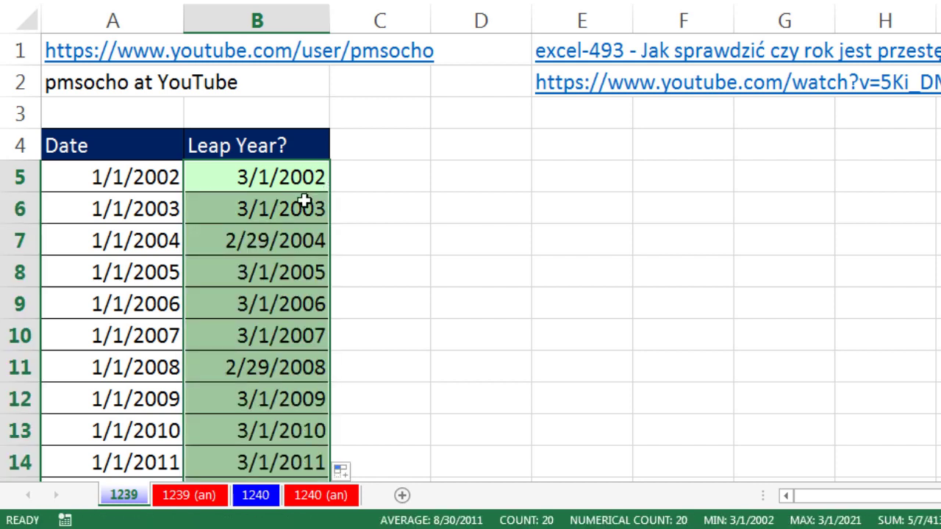
pyautogui.click(219, 183)
pyautogui.click(232, 212)
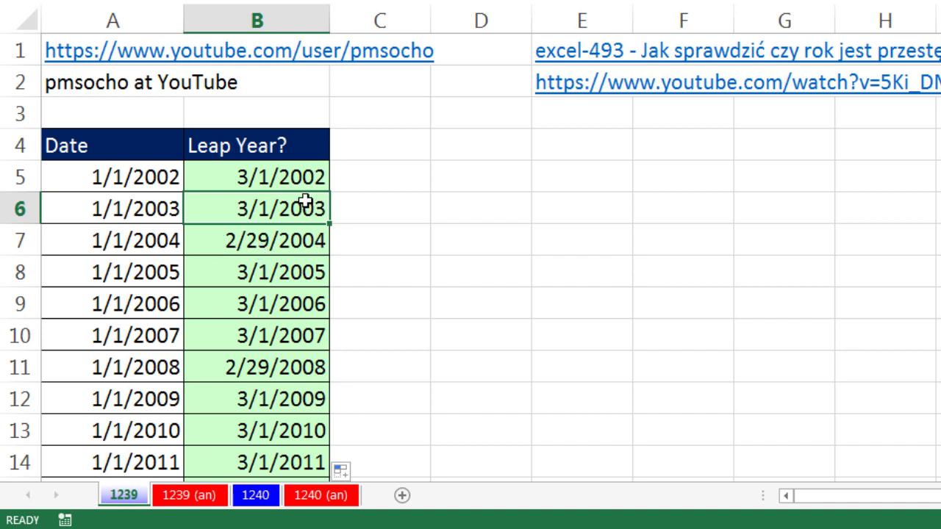
# - Wrap the DATE formula in B5 in a MONTH function so it reads =MONTH(DATE(YEAR(A5),2,29))
pyautogui.click(313, 178)
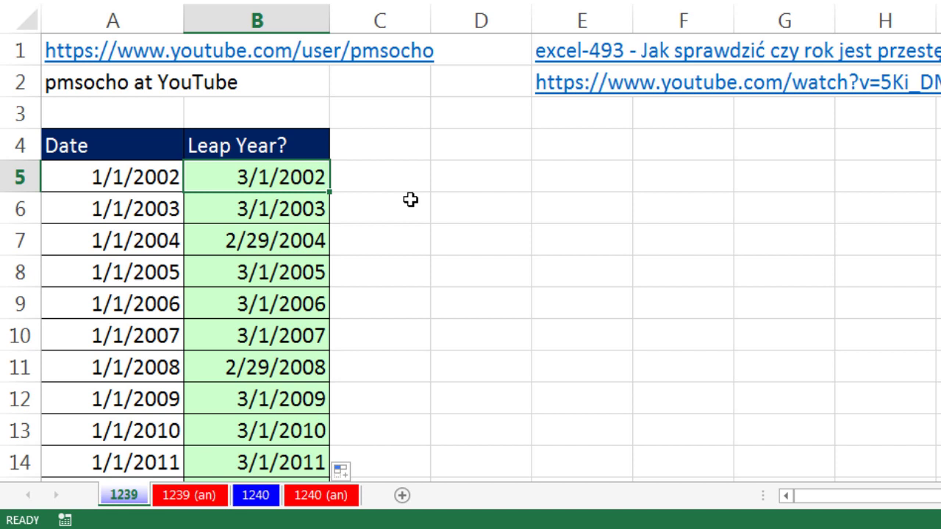
pyautogui.press('F2')
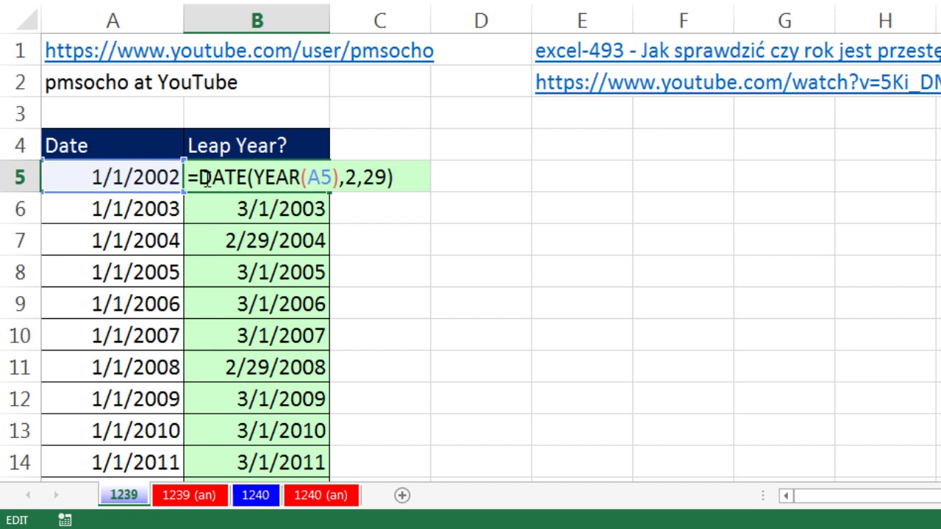
pyautogui.write('mo')
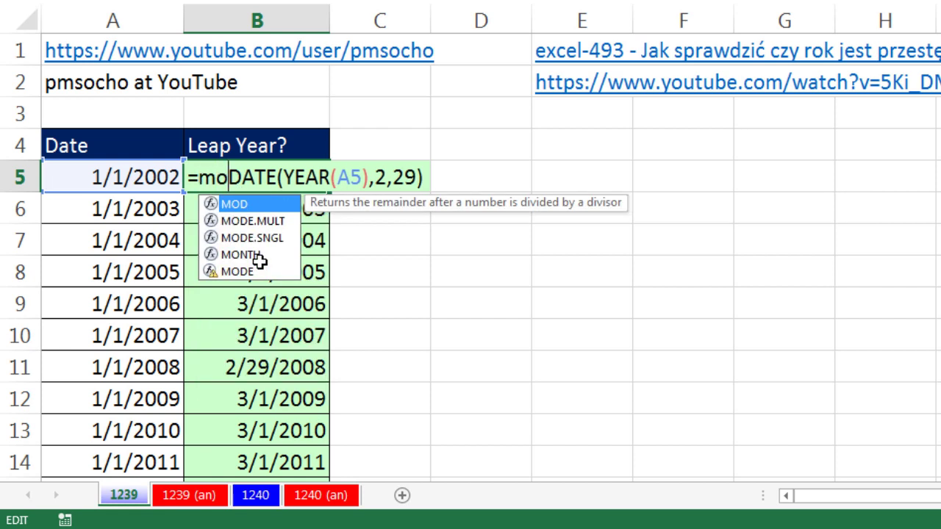
pyautogui.write('n')
pyautogui.press('Tab')
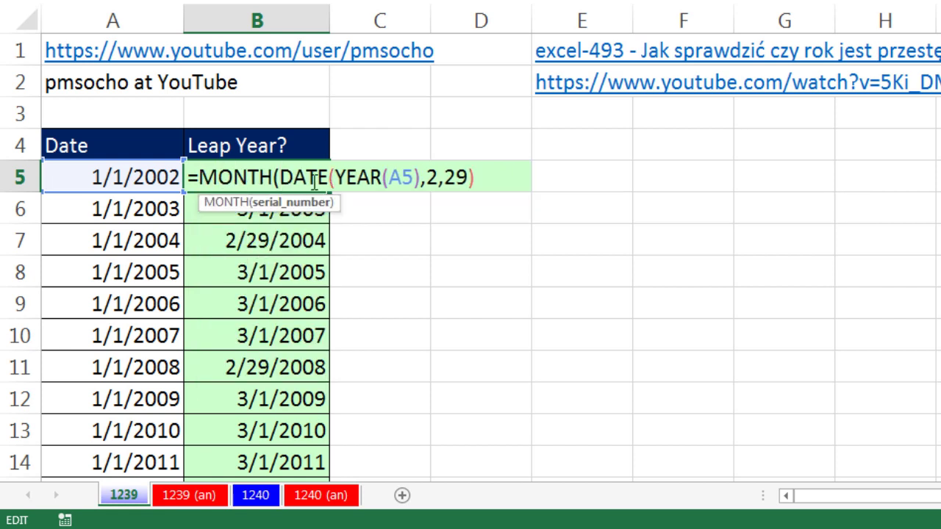
pyautogui.hotkey('shift', 'End')
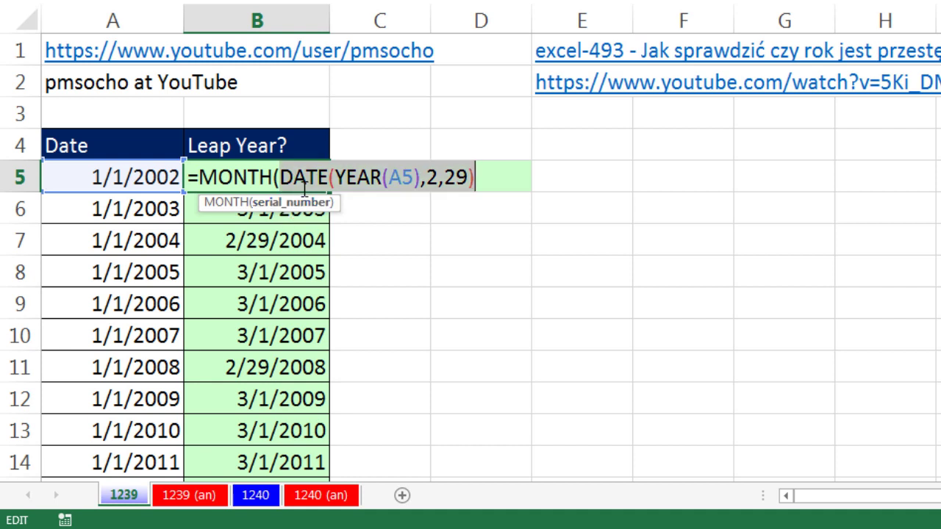
pyautogui.click(496, 177)
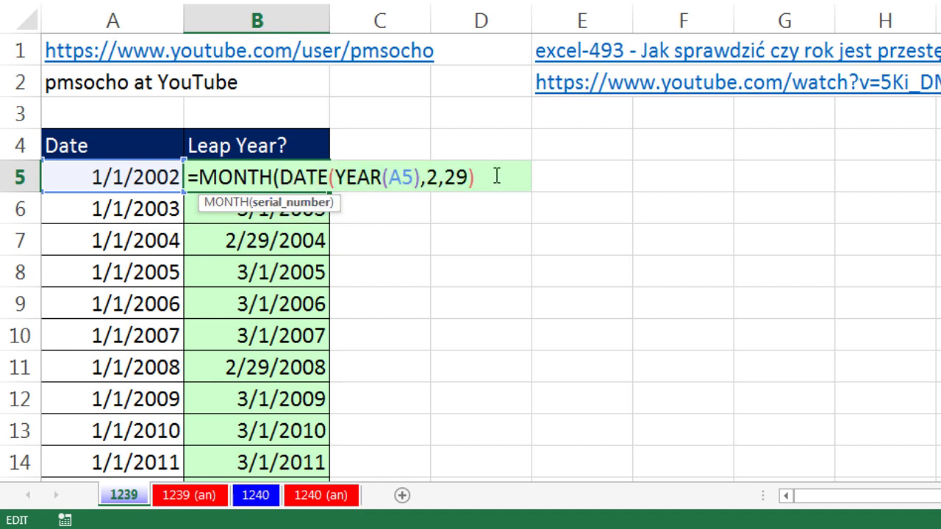
pyautogui.write(')')
pyautogui.hotkey('ctrl', 'Return')
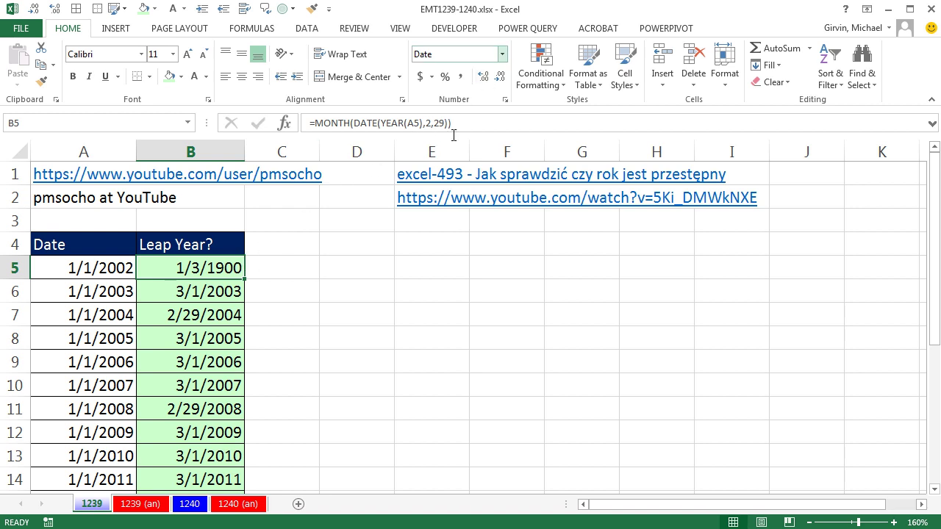
# - Apply the General number format to B5 and copy its MONTH formula down the Leap Year? column
pyautogui.click(502, 54)
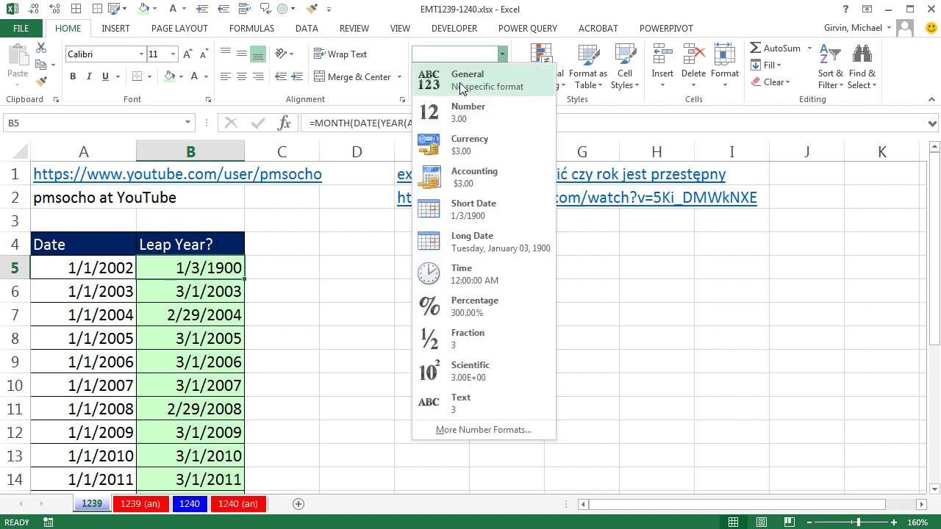
pyautogui.press('Escape')
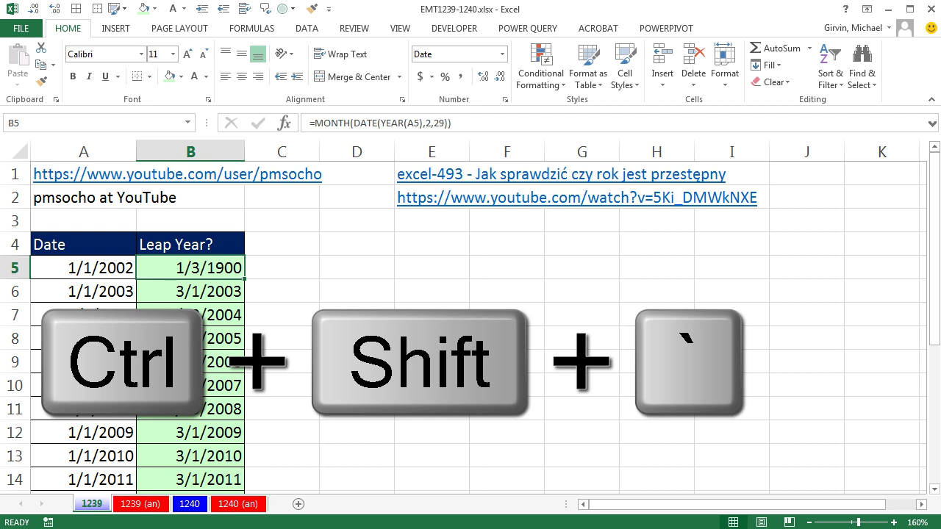
pyautogui.hotkey('ctrl', 'shift', '`')
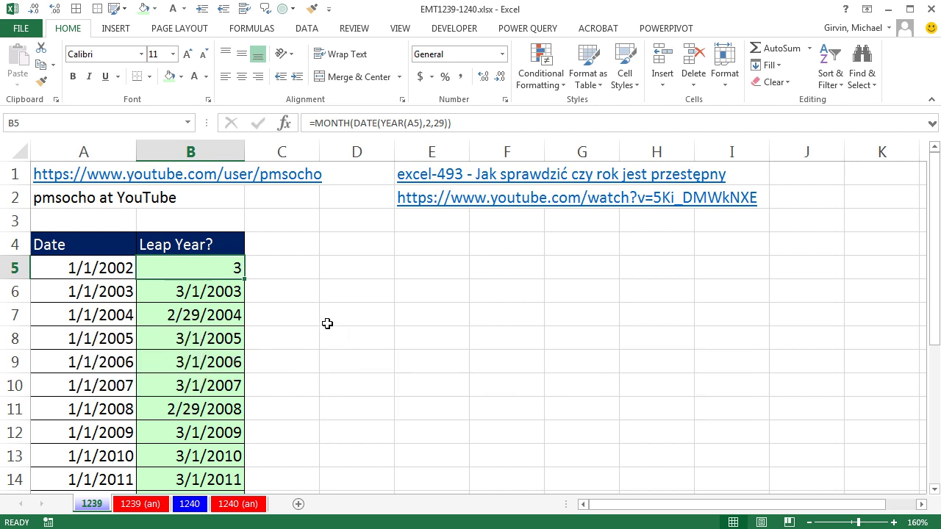
pyautogui.doubleClick(244, 279)
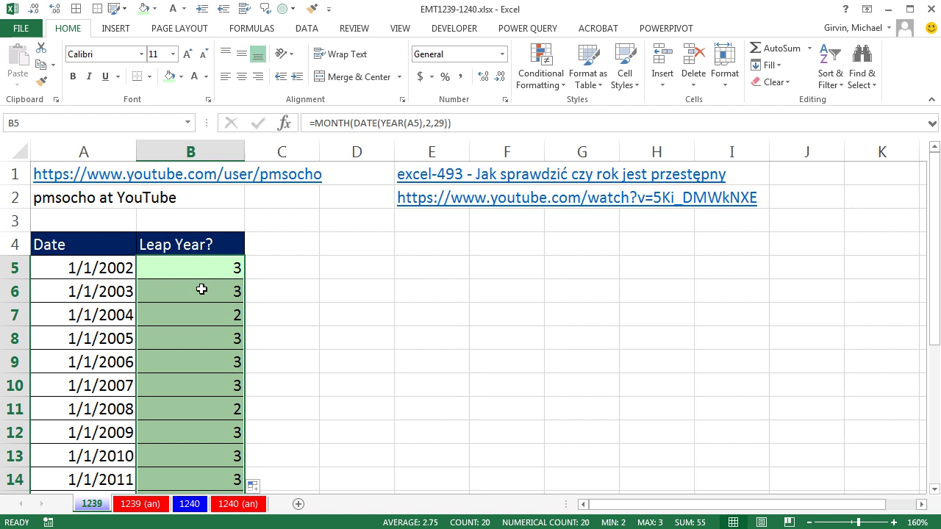
# - Append =2 to the MONTH formula in all selected Leap Year? cells and review the results down the column
pyautogui.press('F2')
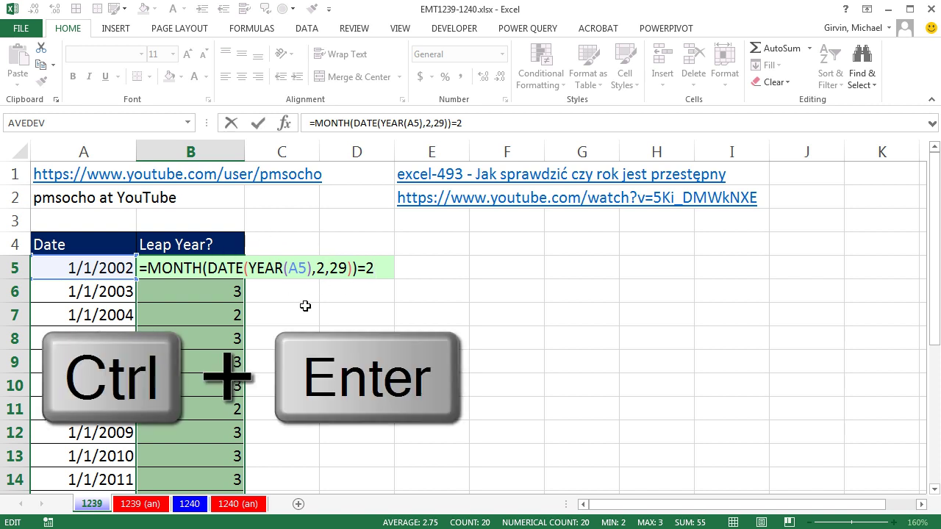
pyautogui.hotkey('ctrl', 'Return')
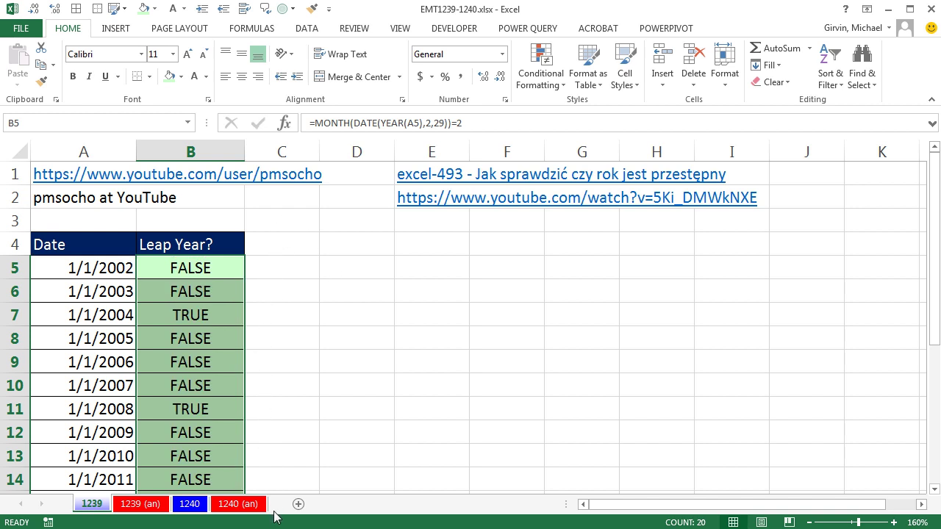
pyautogui.click(213, 313)
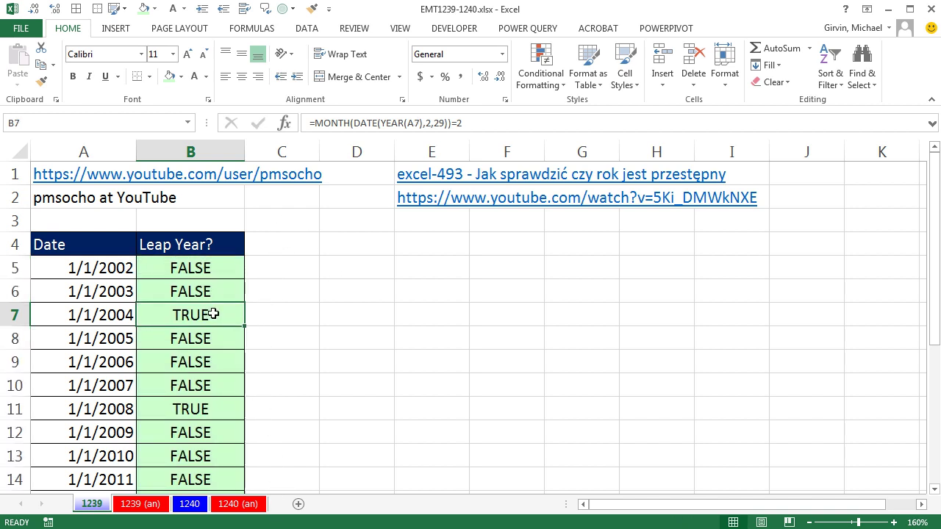
pyautogui.click(217, 407)
pyautogui.scroll(-2, 220, 404)
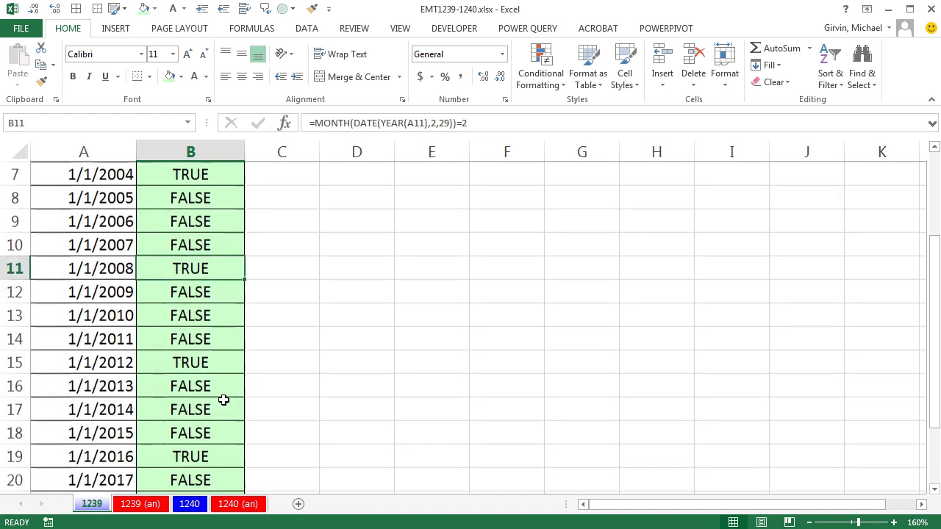
pyautogui.click(210, 366)
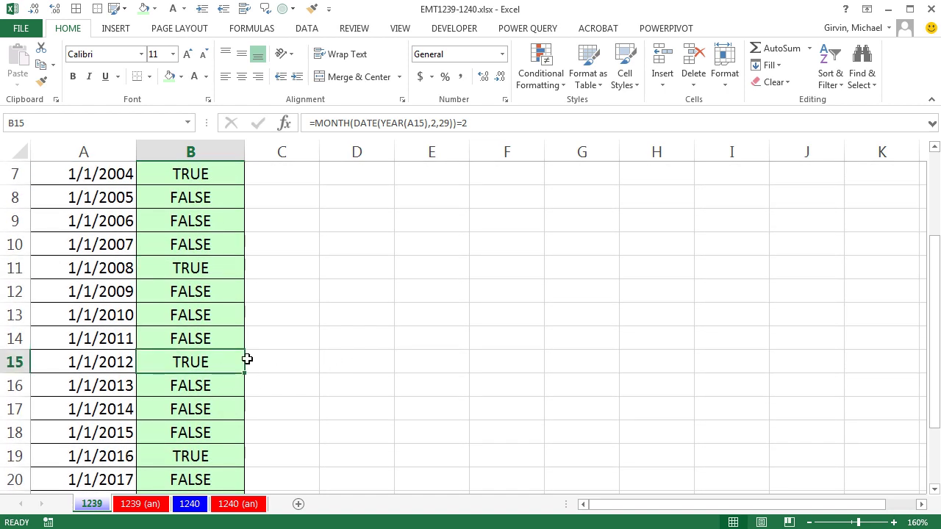
pyautogui.scroll(2, 259, 387)
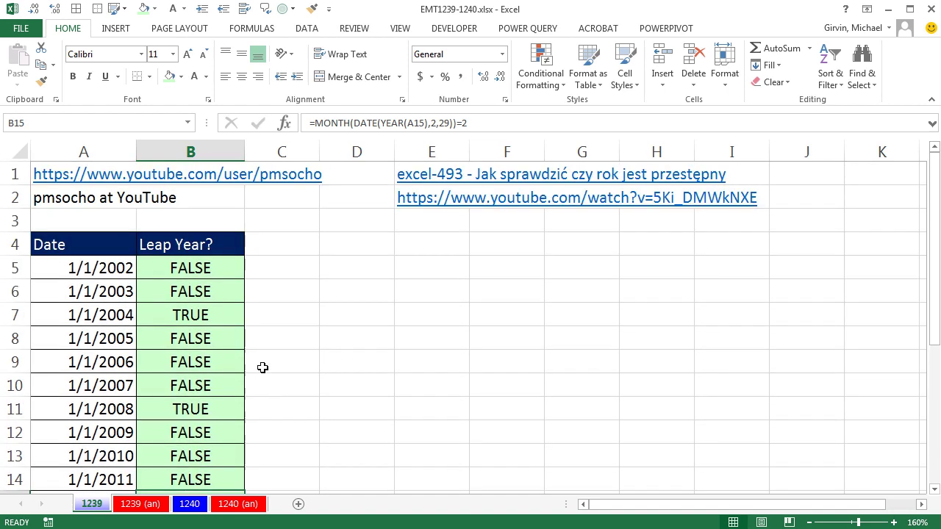